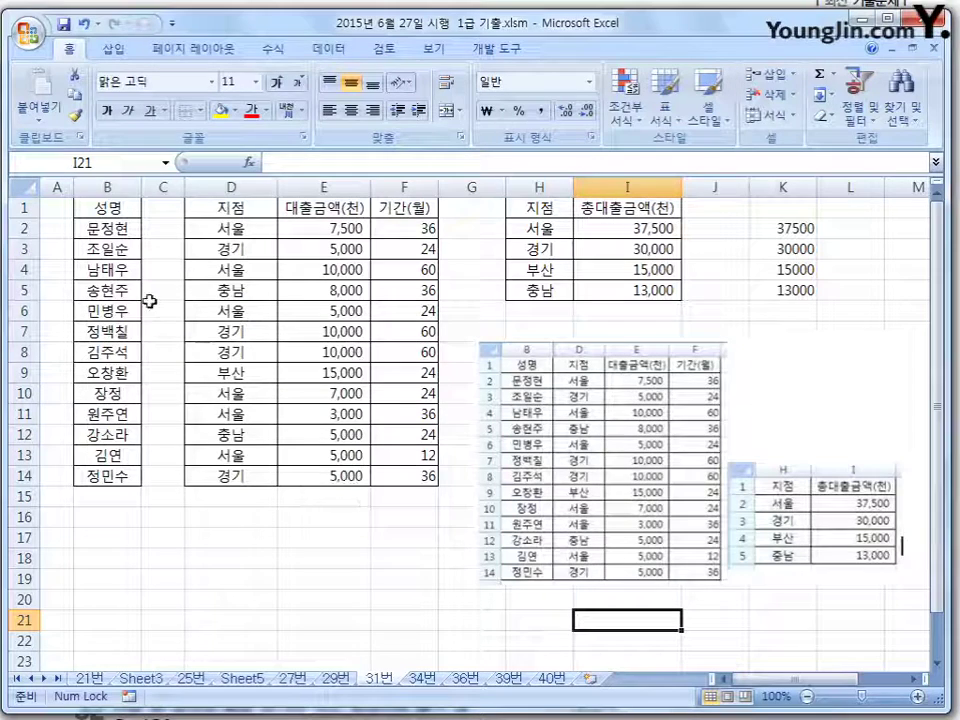
left_click(115, 189)
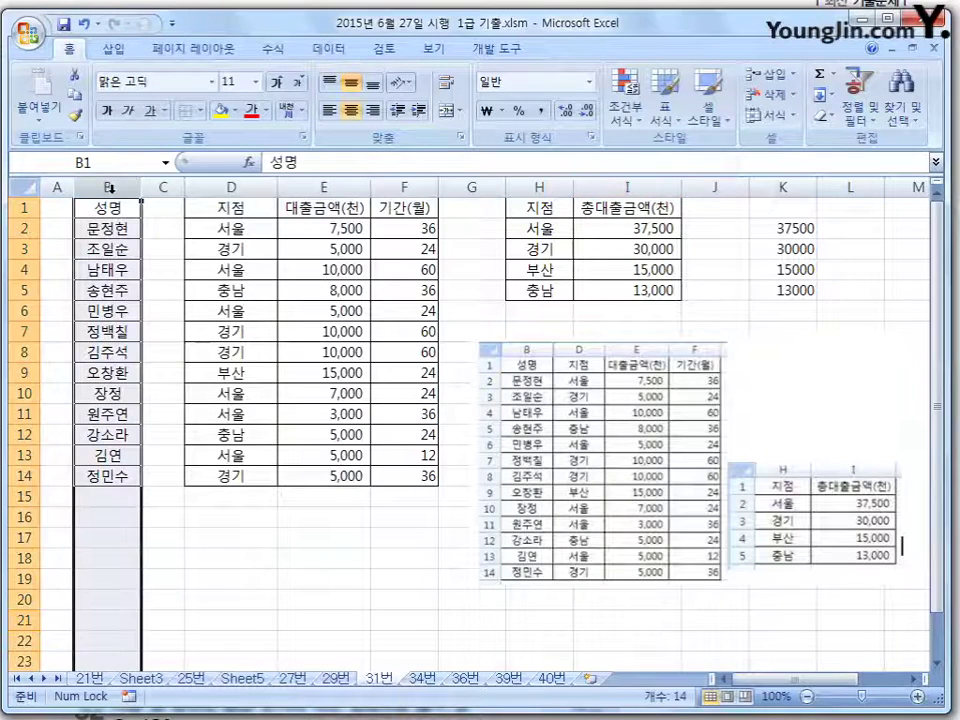
left_click(240, 186)
left_click(353, 188)
left_click(406, 188)
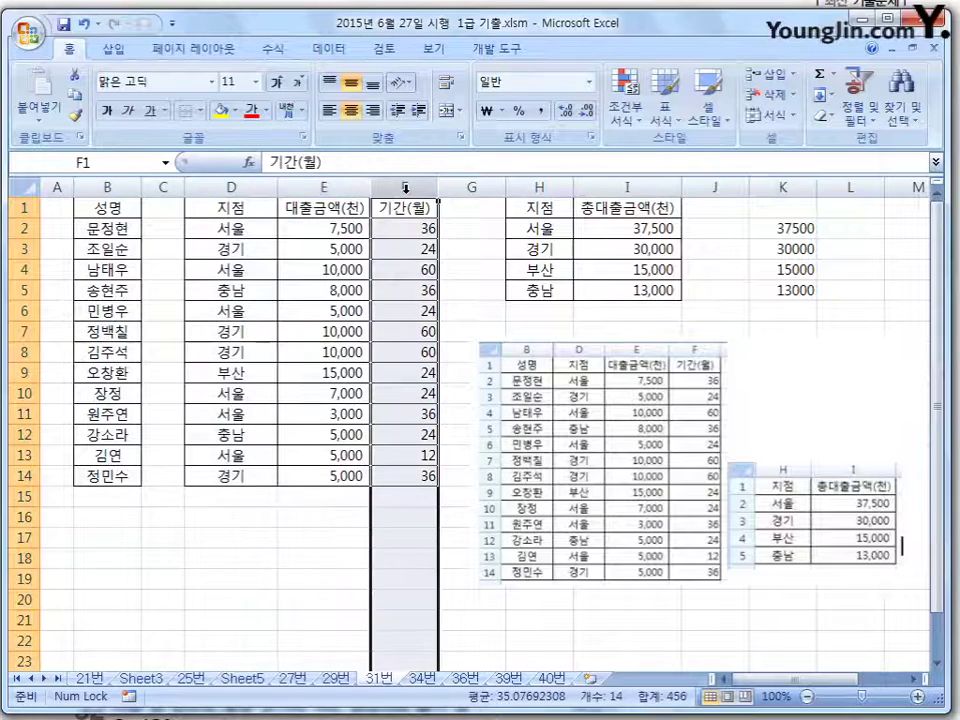
left_click(201, 559)
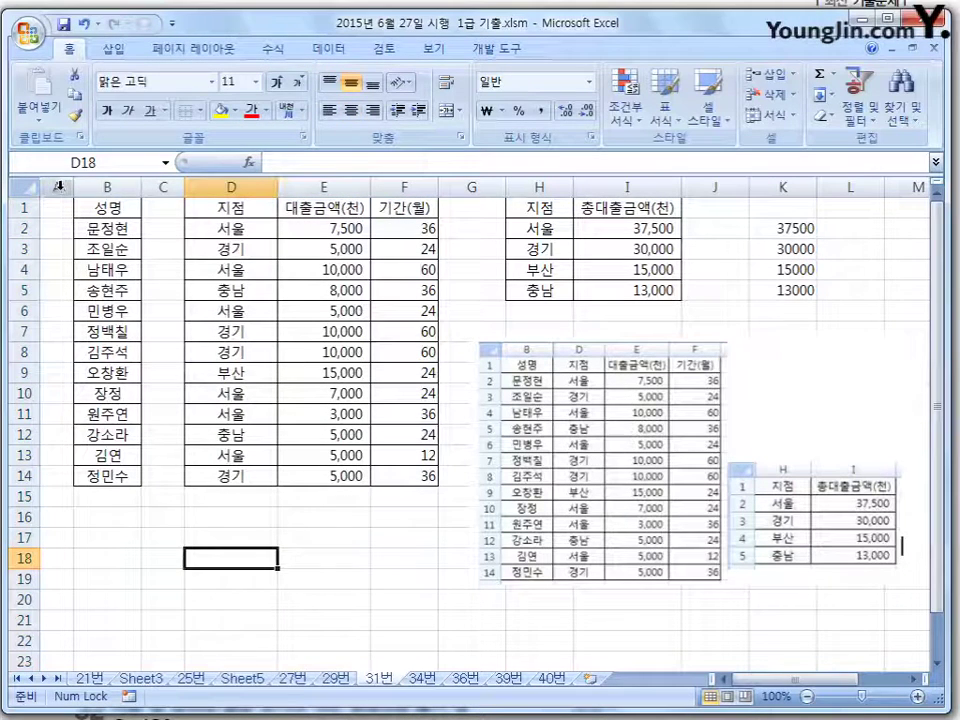
Step: Hide the empty columns A and C beside the name column
right_click(60, 189)
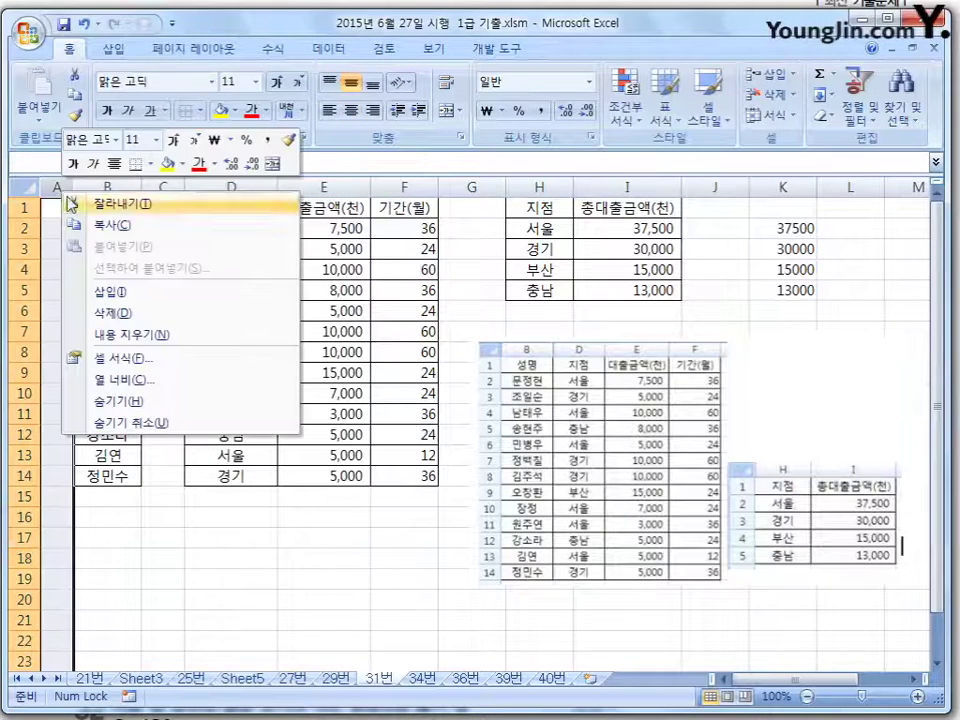
left_click(124, 403)
right_click(132, 188)
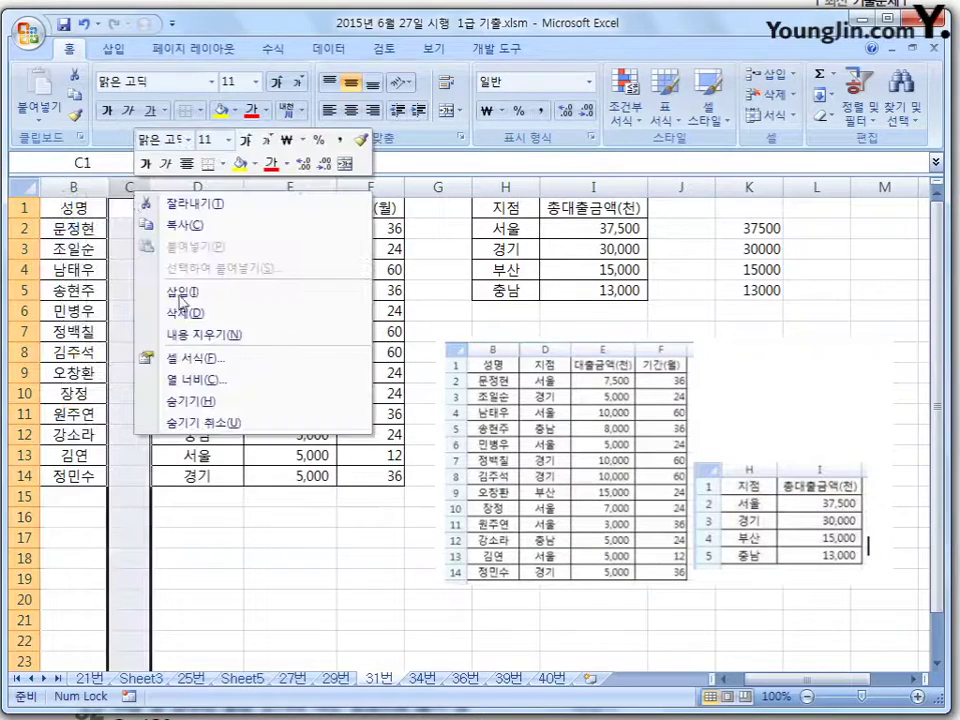
left_click(206, 403)
left_click(264, 553)
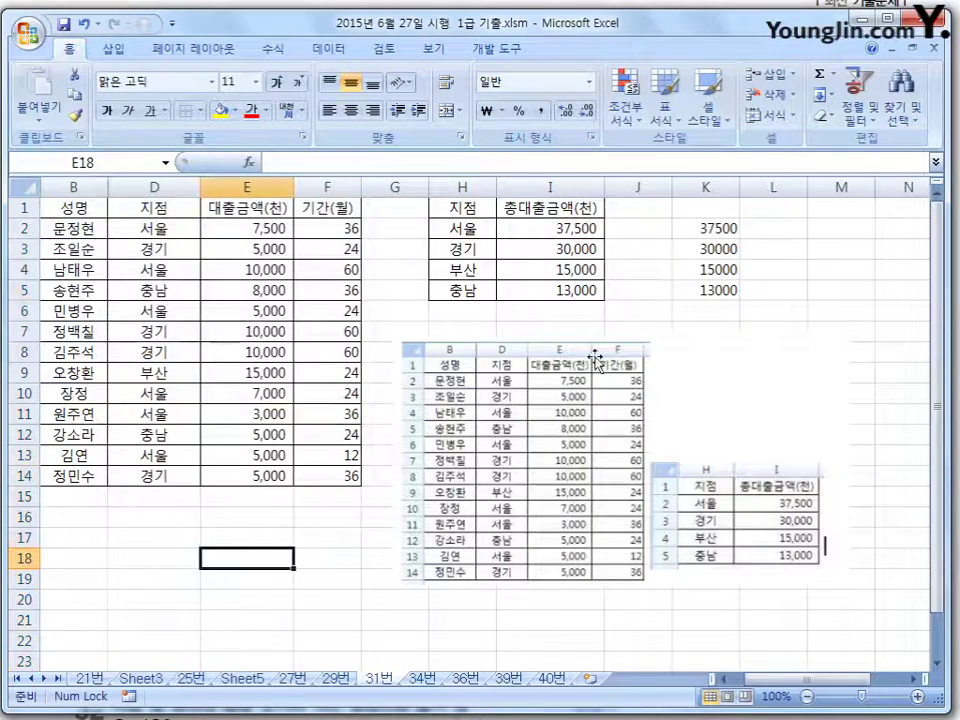
Step: Enlarge the embedded picture of the loan tables slightly, keeping its proportions
left_click(593, 450)
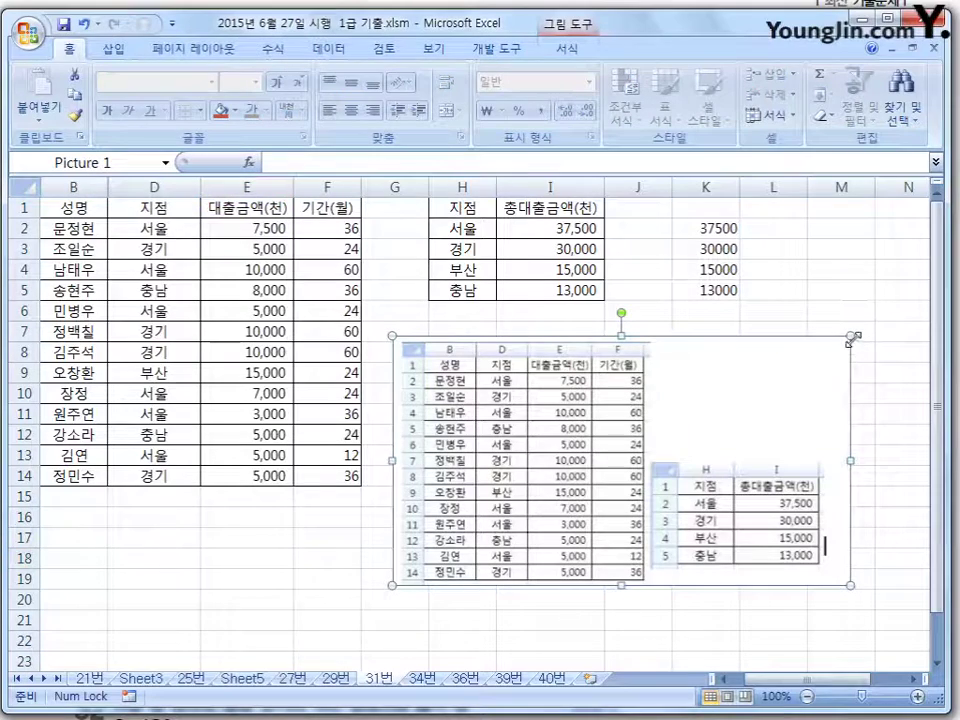
left_click_drag(853, 333, 882, 319)
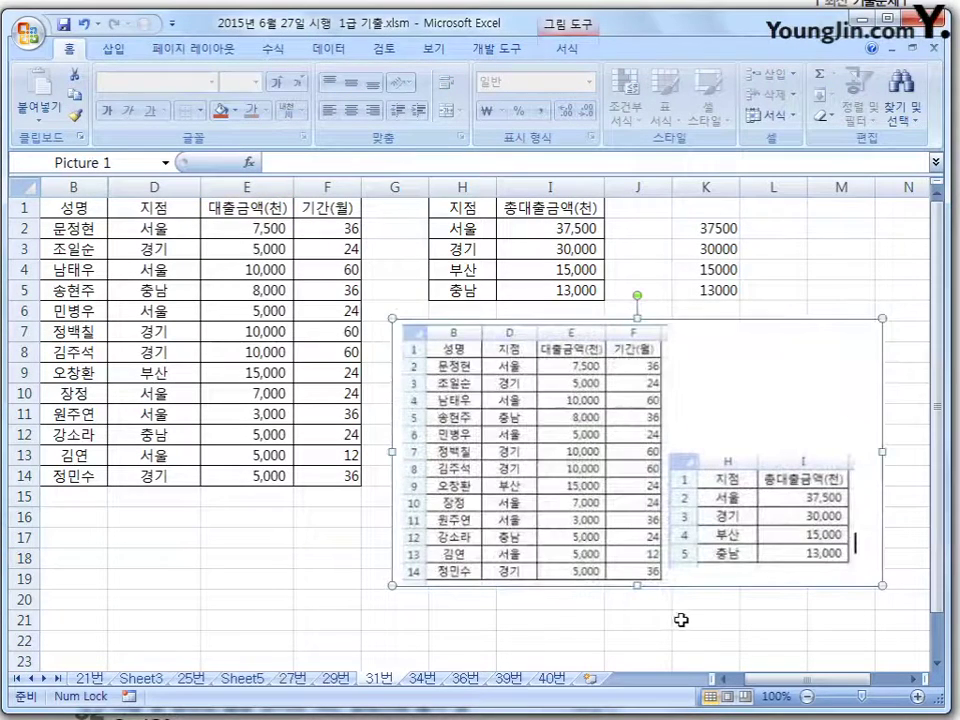
left_click(680, 620)
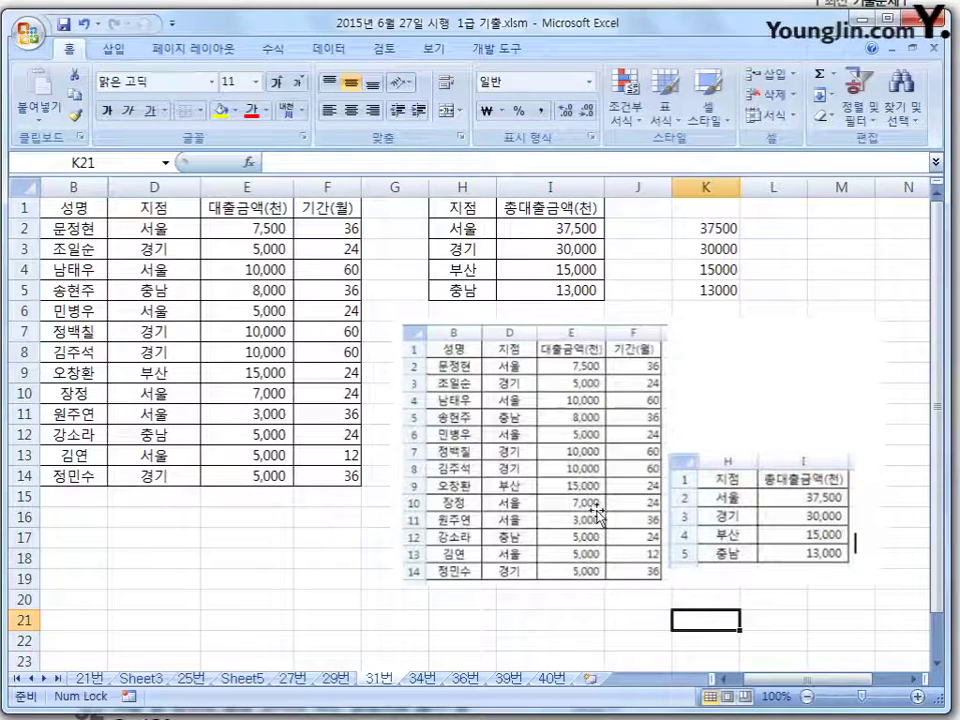
Step: Delete the embedded picture of the loan tables from the sheet
left_click(566, 485)
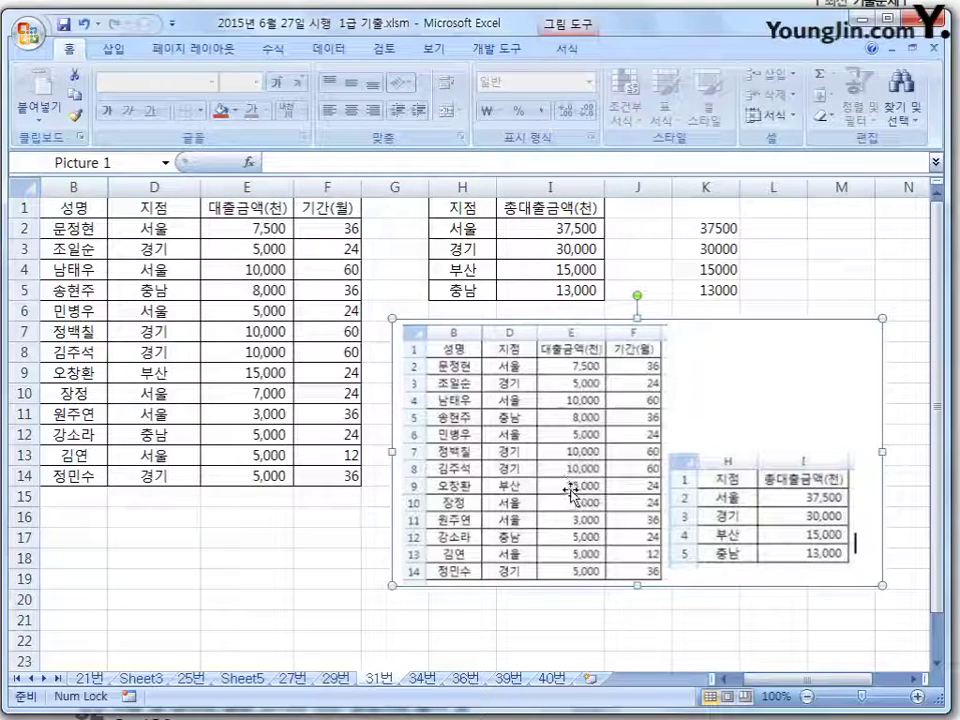
left_click(610, 620)
left_click(602, 491)
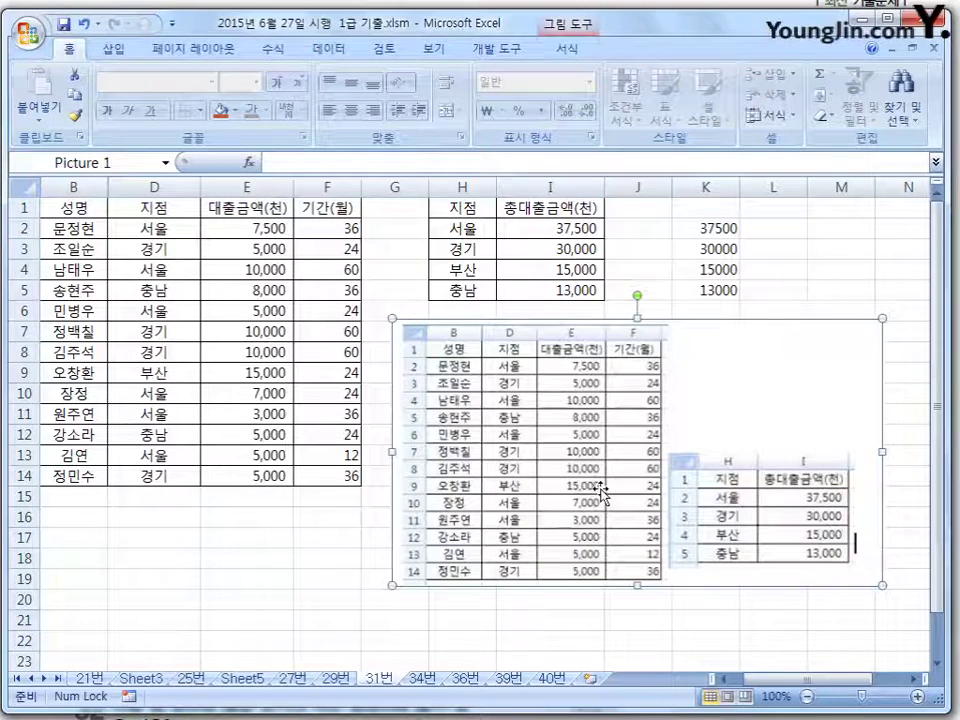
key("Delete")
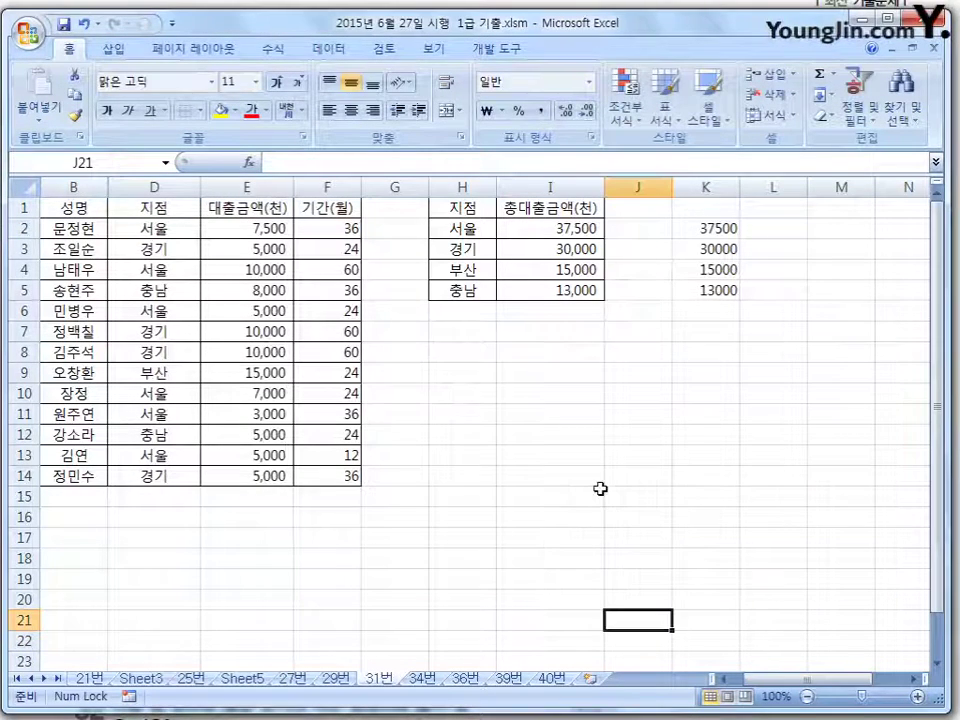
Step: Examine the SUM and IF array formula in I2, tracing its references to branches D2:D14, criterion H2 and loan amounts E2:E14
left_click(568, 230)
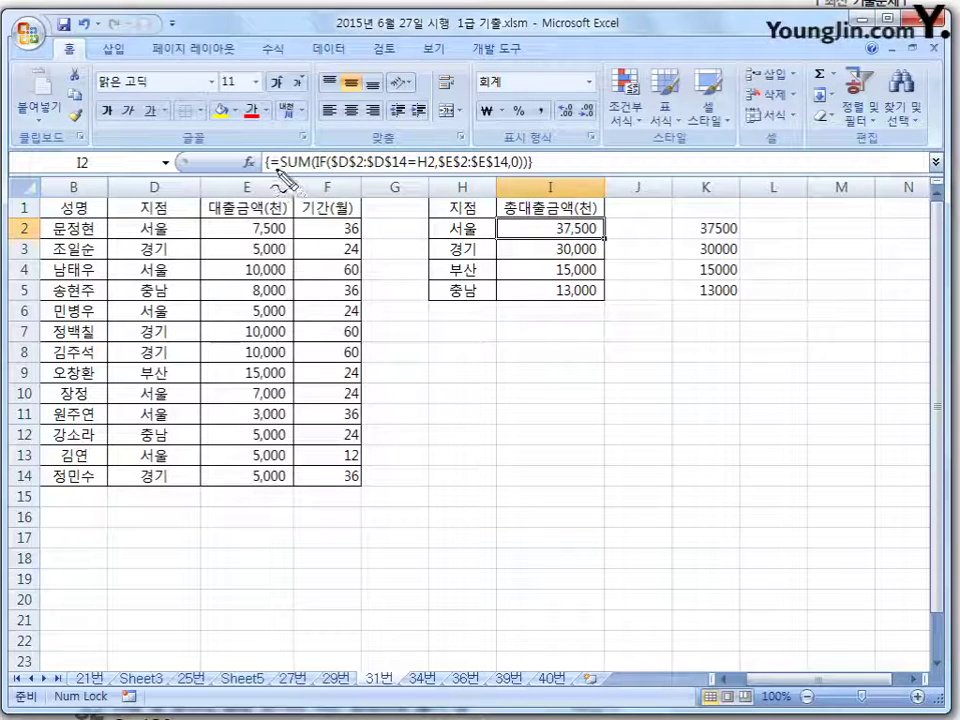
left_click_drag(272, 166, 321, 172)
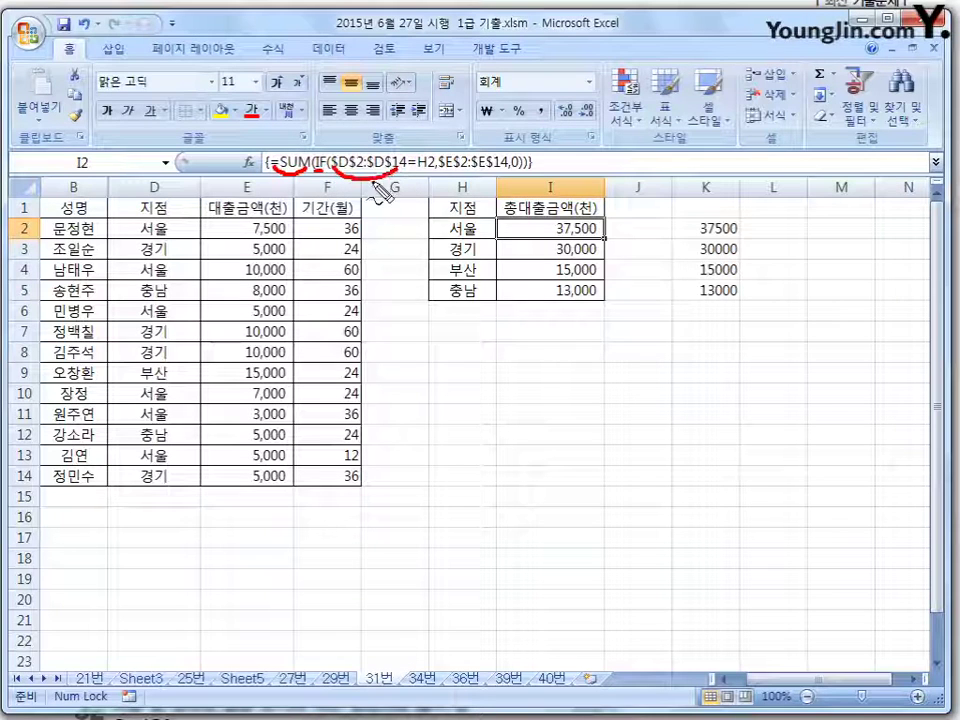
mouse_move(178, 228)
left_mouse_down()
mouse_move(189, 245)
mouse_move(182, 462)
left_mouse_up()
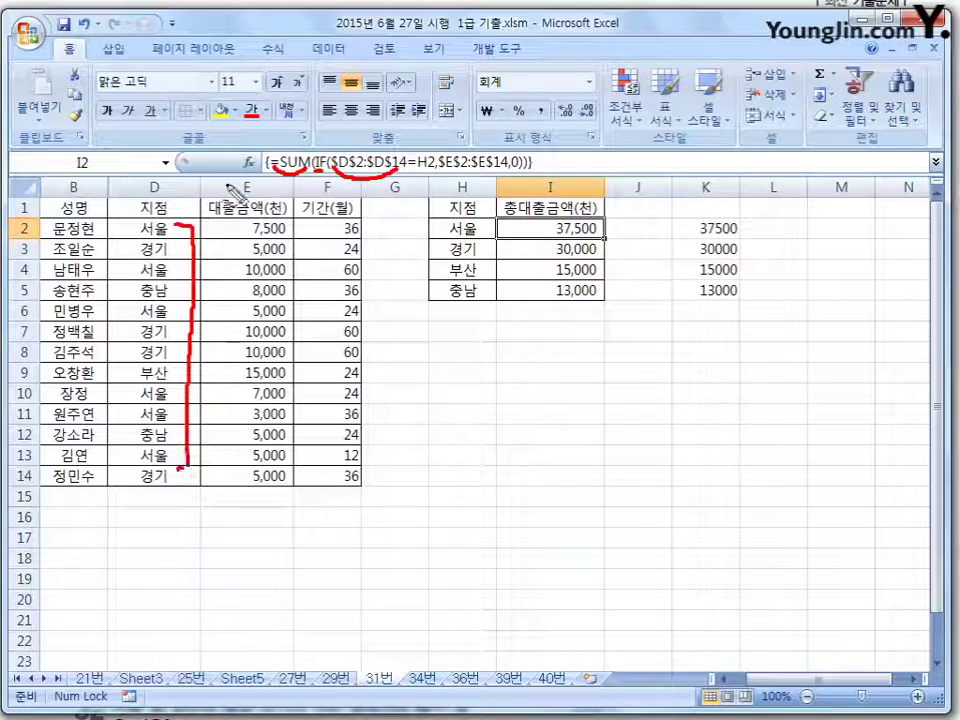
left_click_drag(409, 173, 432, 172)
mouse_move(478, 222)
left_mouse_down()
mouse_move(445, 238)
mouse_move(480, 226)
left_mouse_up()
mouse_move(359, 194)
left_mouse_down()
mouse_move(367, 194)
mouse_move(359, 206)
left_mouse_up()
left_click_drag(363, 200, 377, 198)
left_click_drag(377, 190, 385, 220)
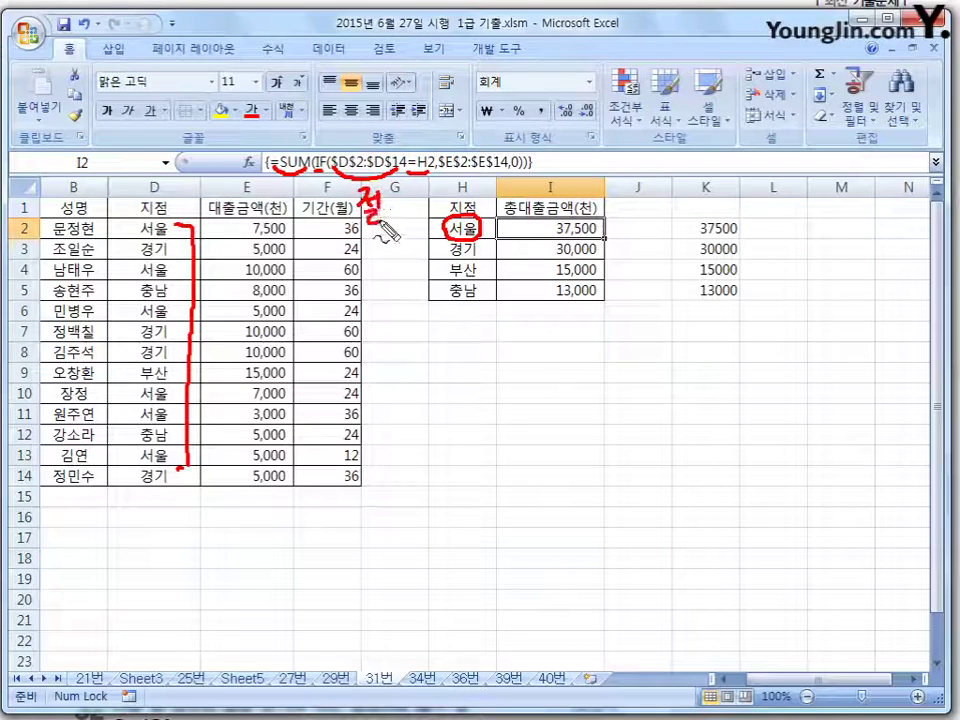
mouse_move(607, 228)
left_mouse_down()
mouse_move(624, 284)
mouse_move(621, 274)
left_mouse_up()
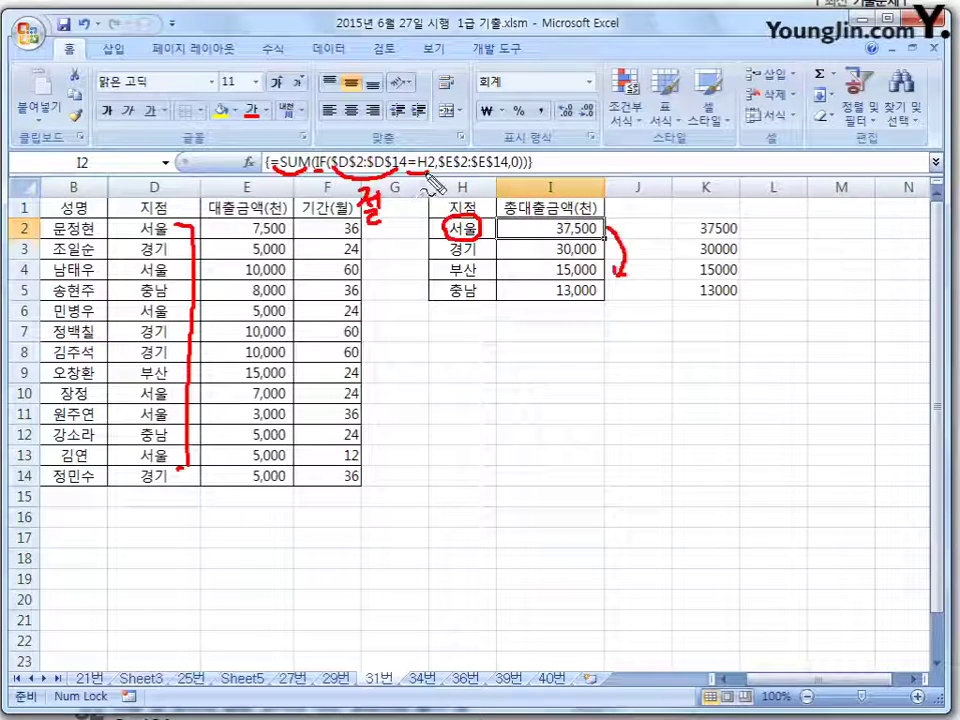
mouse_move(471, 255)
left_mouse_down()
mouse_move(450, 258)
mouse_move(462, 240)
mouse_move(474, 256)
left_mouse_up()
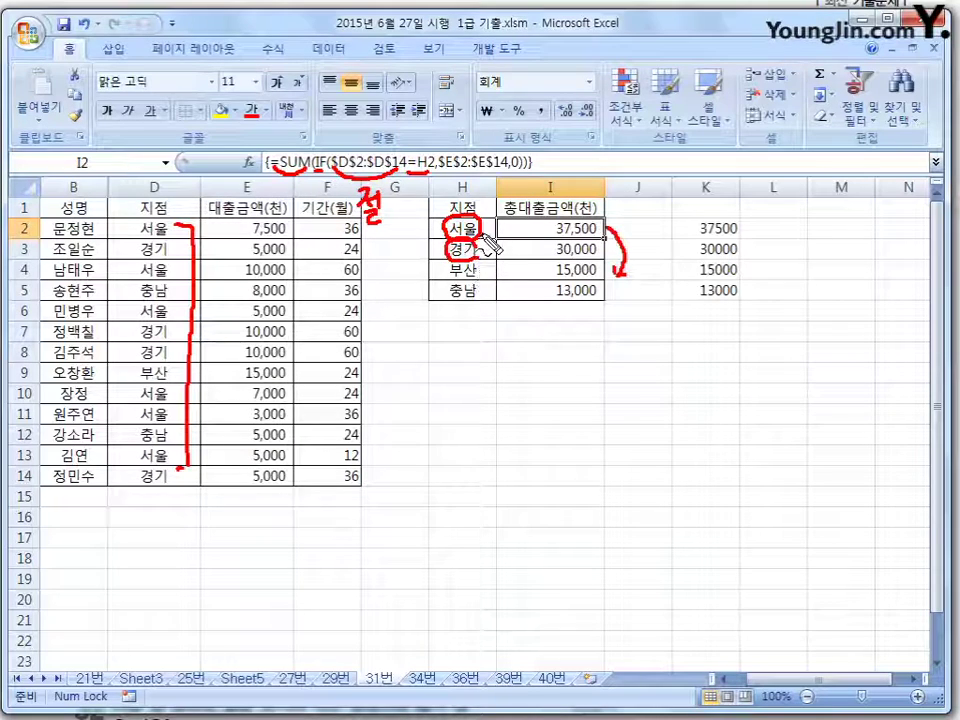
mouse_move(475, 278)
left_mouse_down()
mouse_move(447, 271)
mouse_move(475, 277)
mouse_move(474, 287)
left_mouse_up()
mouse_move(425, 182)
left_mouse_down()
mouse_move(416, 194)
mouse_move(450, 204)
left_mouse_up()
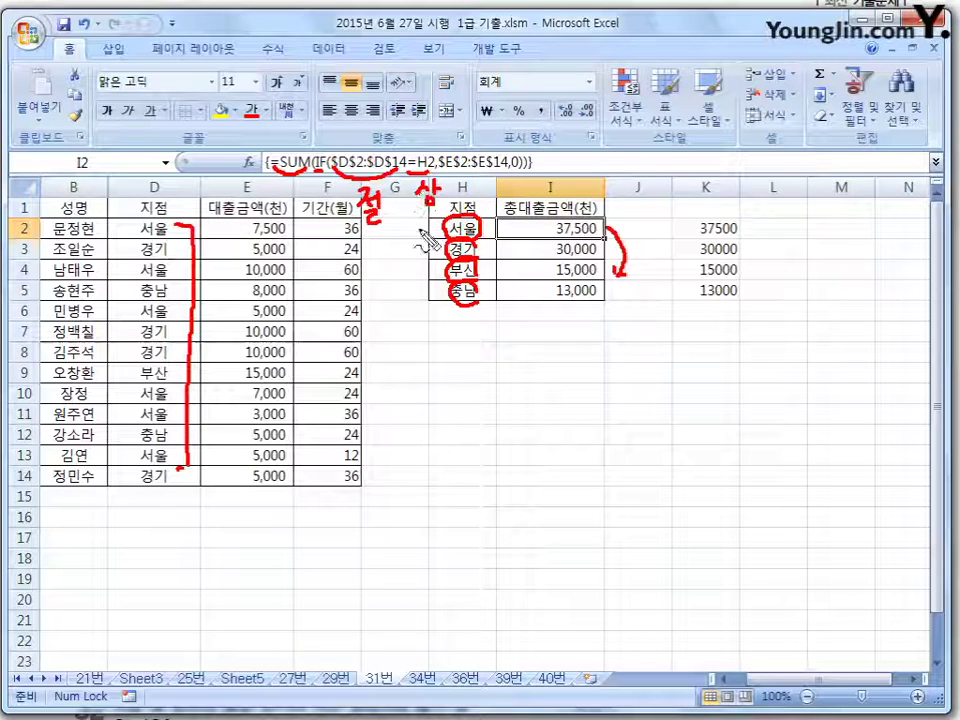
mouse_move(188, 233)
left_mouse_down()
mouse_move(132, 252)
mouse_move(128, 330)
mouse_move(150, 470)
mouse_move(190, 440)
left_mouse_up()
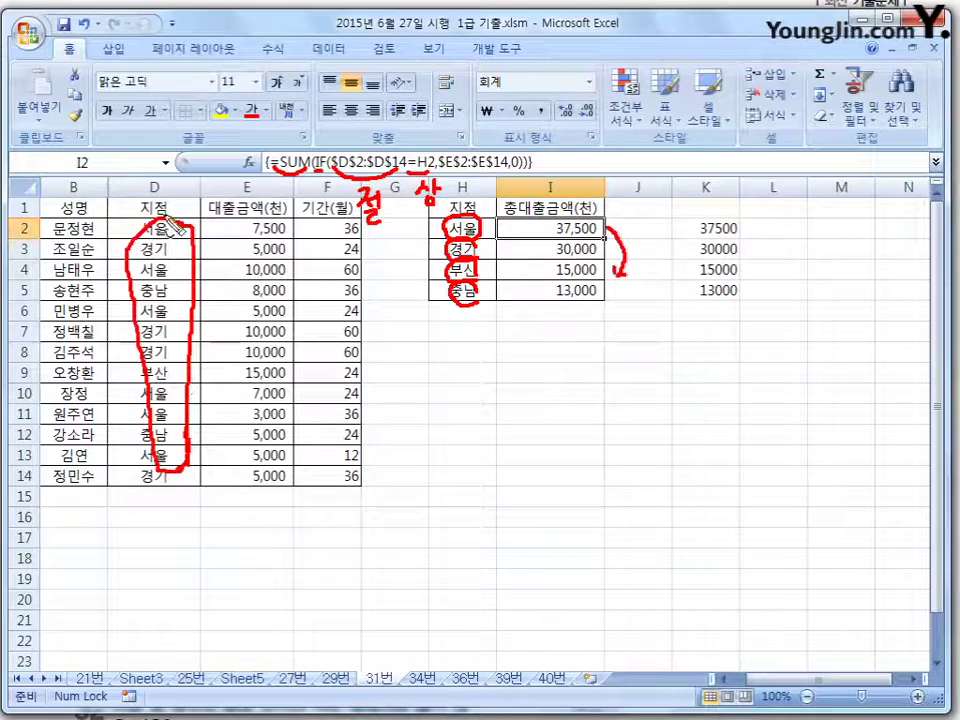
mouse_move(178, 240)
left_mouse_down()
mouse_move(182, 253)
mouse_move(163, 272)
mouse_move(178, 318)
mouse_move(180, 455)
mouse_move(165, 462)
left_mouse_up()
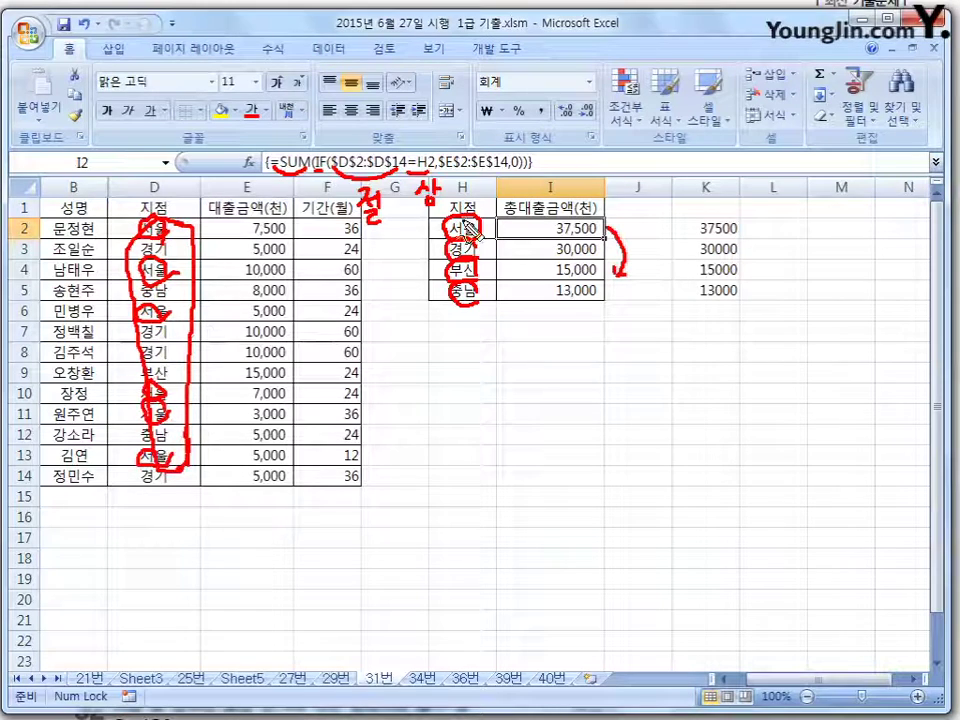
left_click_drag(428, 185, 458, 182)
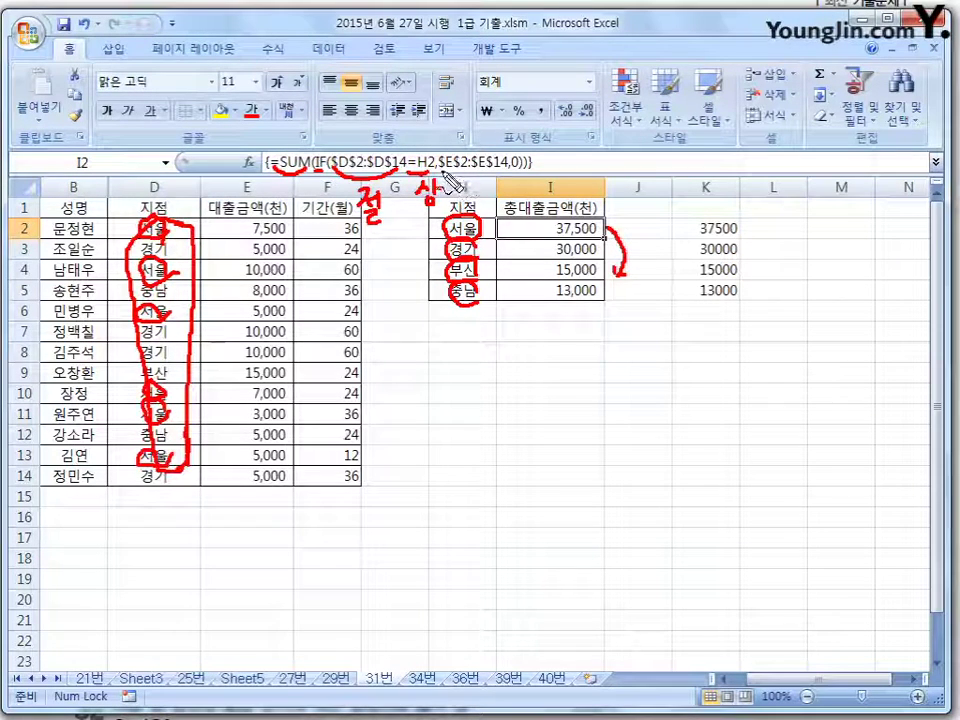
left_click_drag(455, 150, 532, 148)
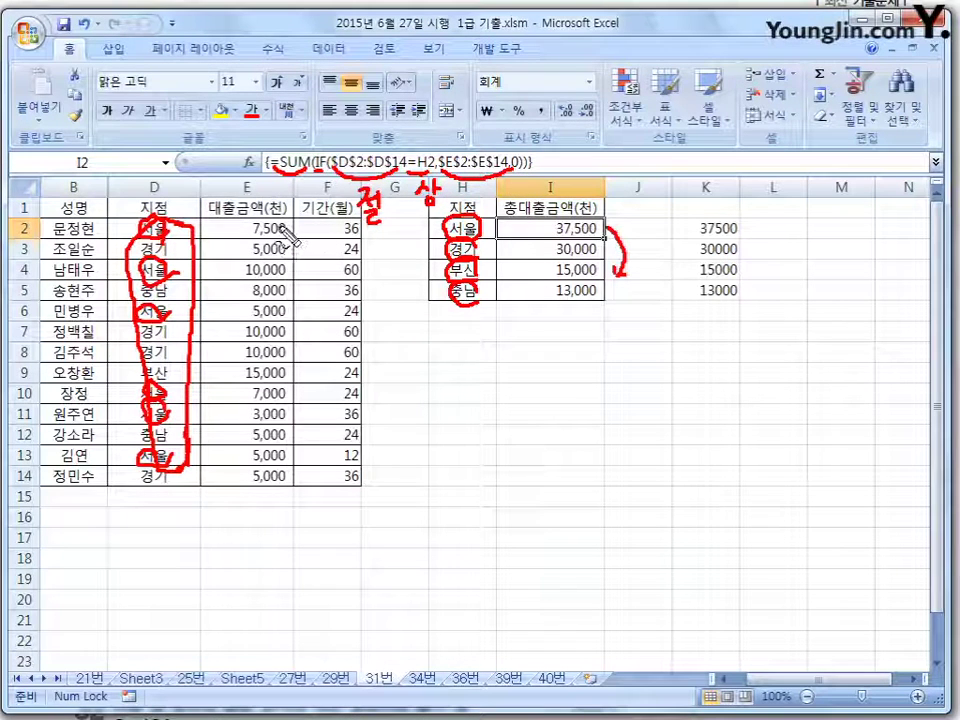
mouse_move(285, 232)
left_mouse_down()
mouse_move(300, 236)
mouse_move(317, 332)
mouse_move(292, 442)
left_mouse_up()
mouse_move(254, 205)
left_mouse_down()
mouse_move(243, 189)
mouse_move(234, 218)
left_mouse_up()
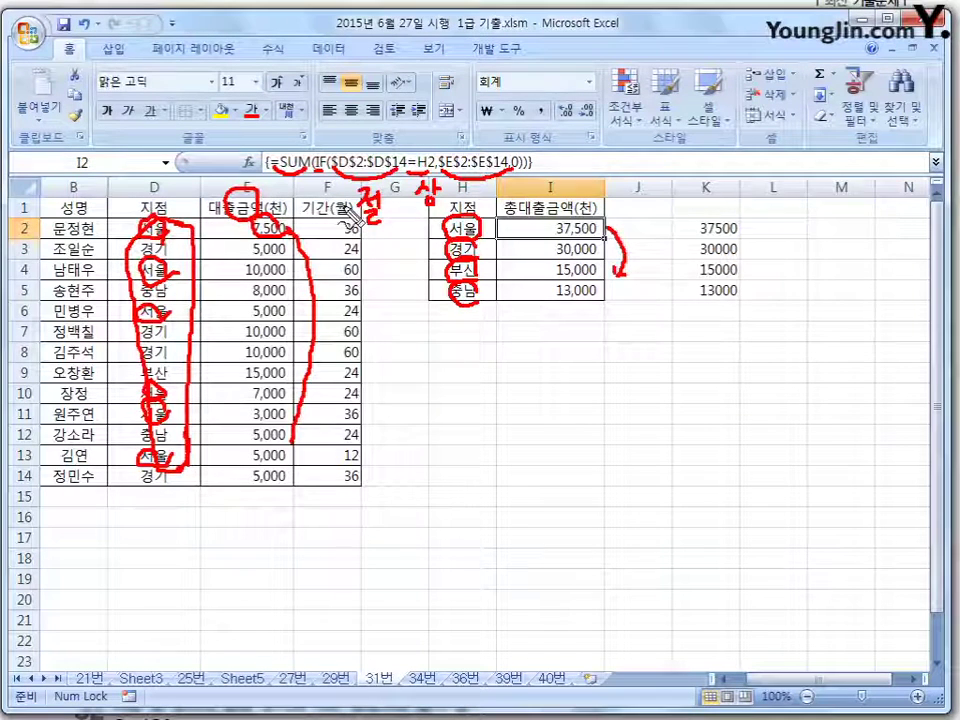
key("Escape")
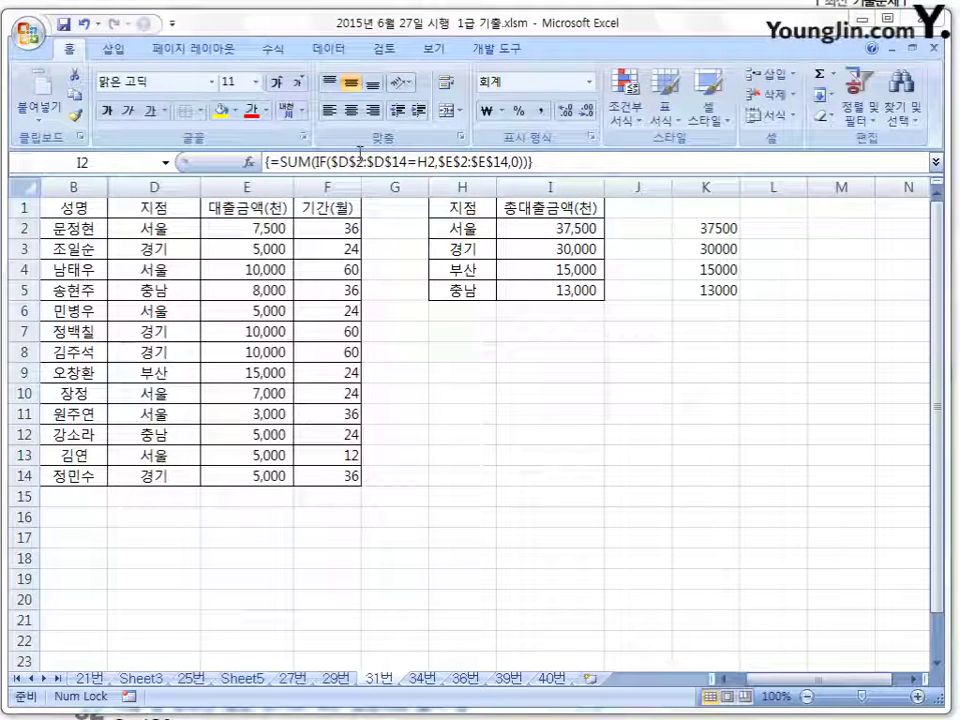
Step: Review the array formulas in I3, I4 and I5 to compare their branch criterion references
left_click(531, 250)
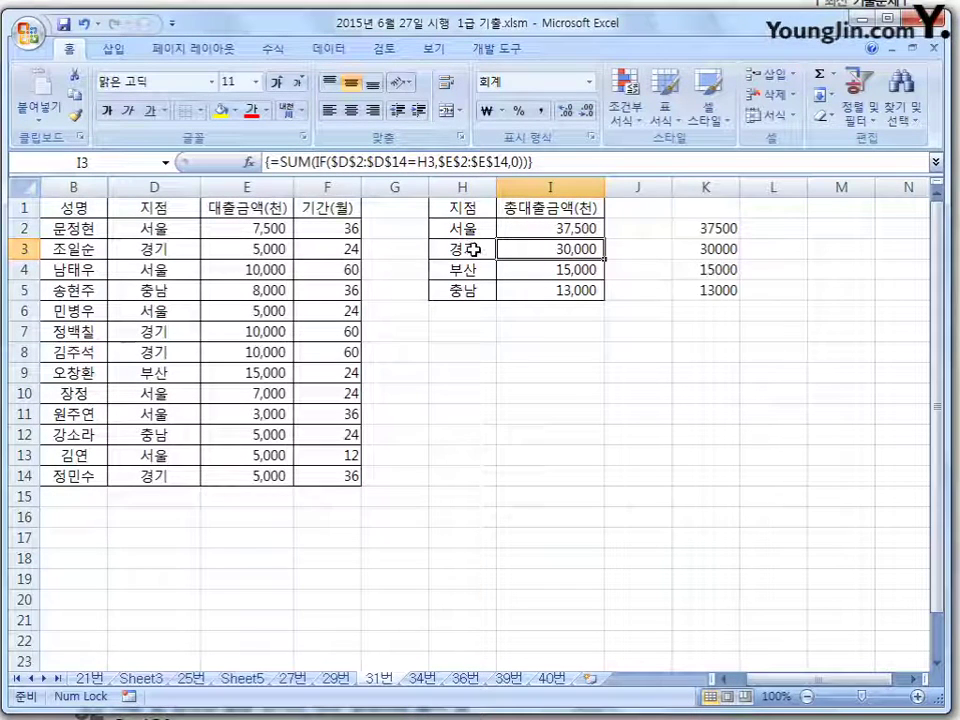
left_click(529, 275)
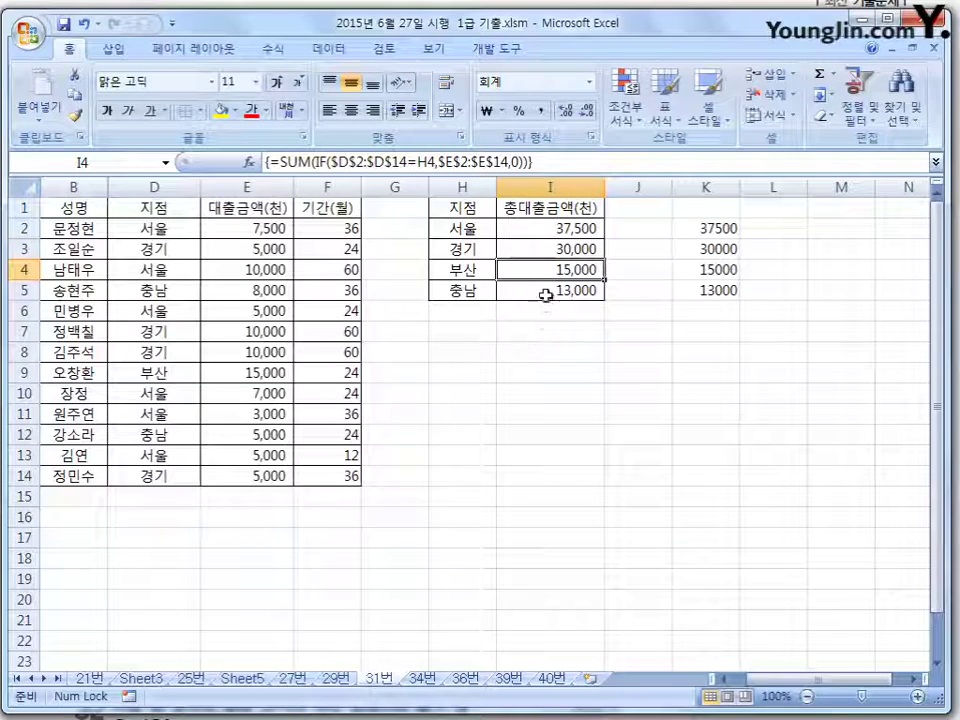
left_click(545, 292)
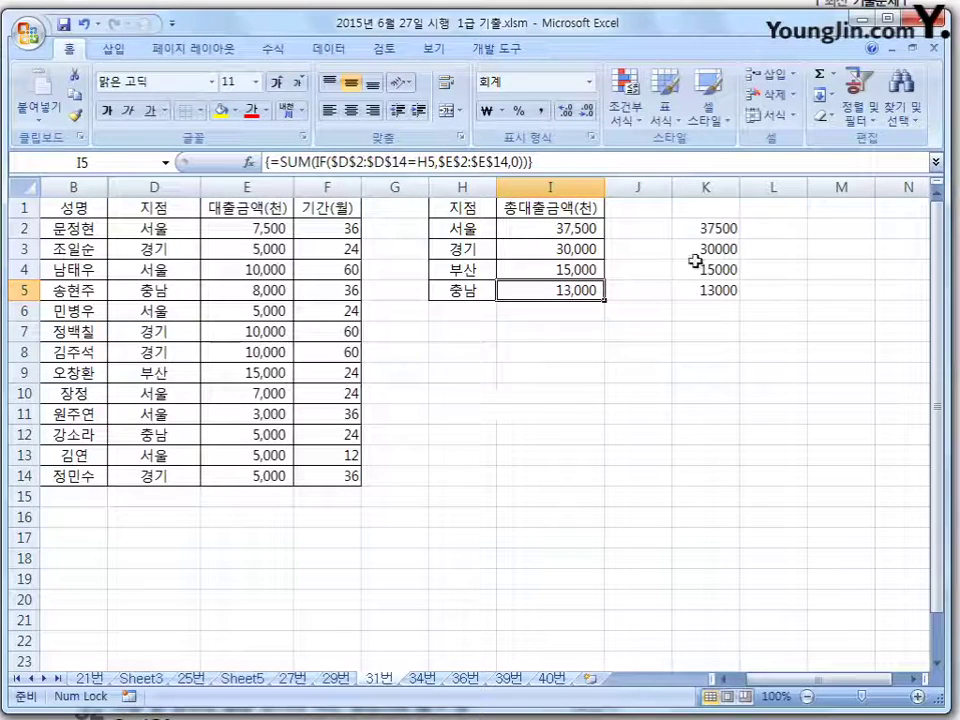
Step: Examine the SUMIF formula in K2, tracing its criteria range D2:D14, criterion H2 and sum range E2:E14
left_click(705, 229)
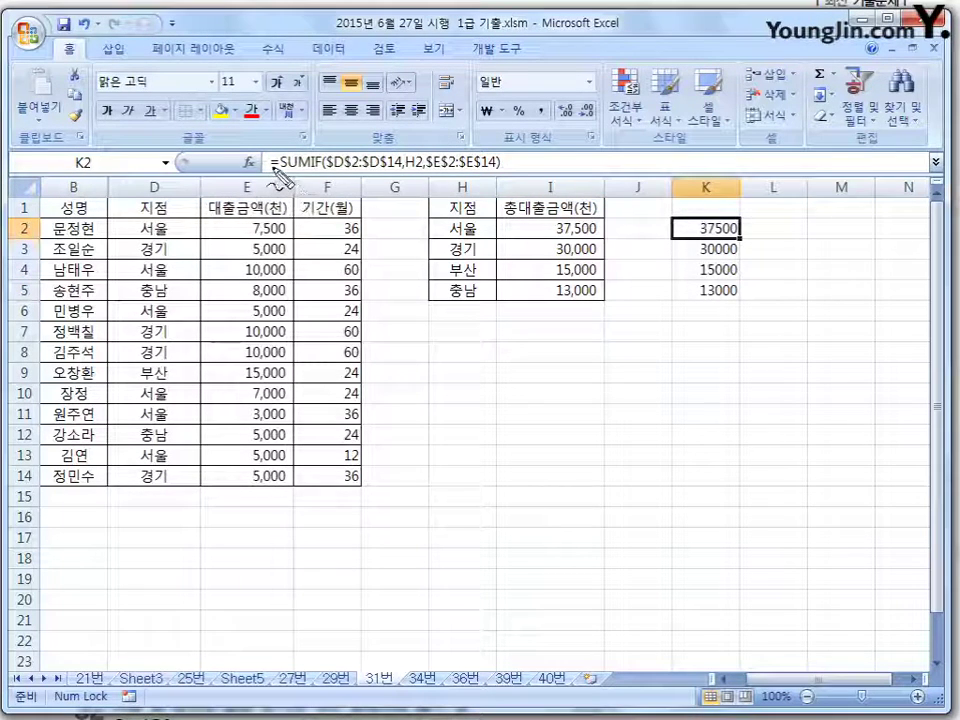
left_click_drag(271, 172, 318, 170)
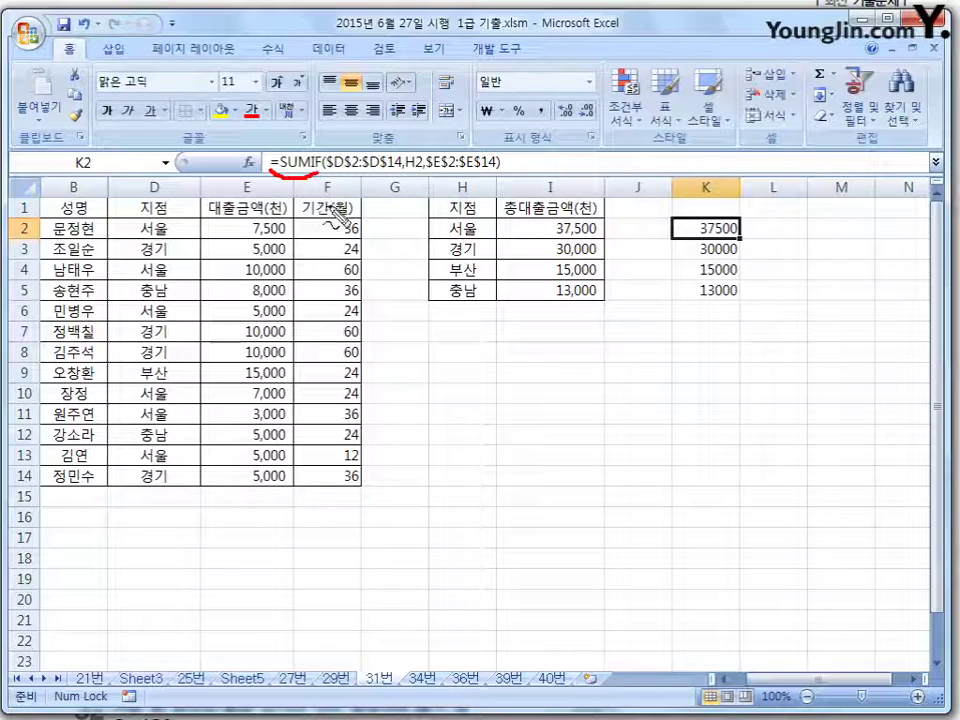
left_click_drag(332, 178, 390, 176)
mouse_move(178, 222)
left_mouse_down()
mouse_move(197, 360)
mouse_move(180, 462)
left_mouse_up()
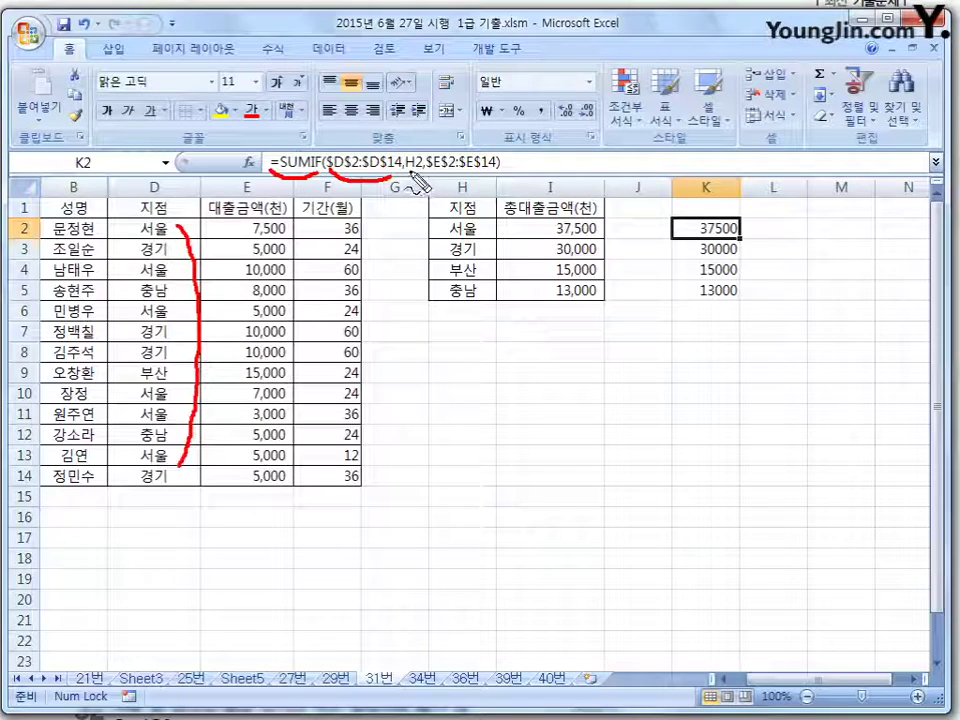
left_click_drag(405, 176, 418, 173)
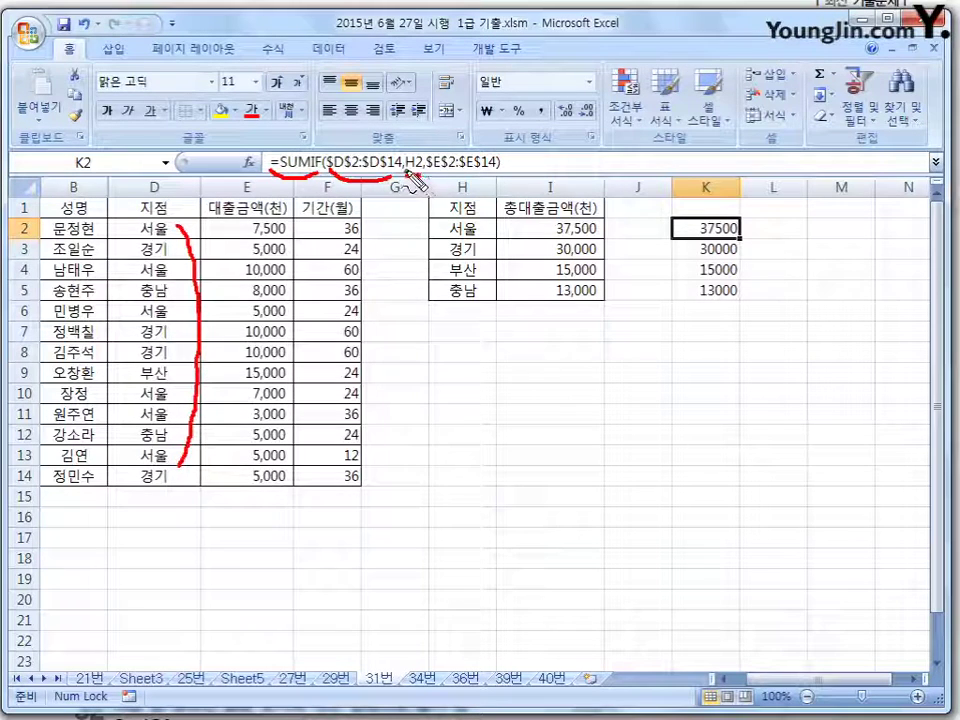
left_click_drag(470, 232, 462, 218)
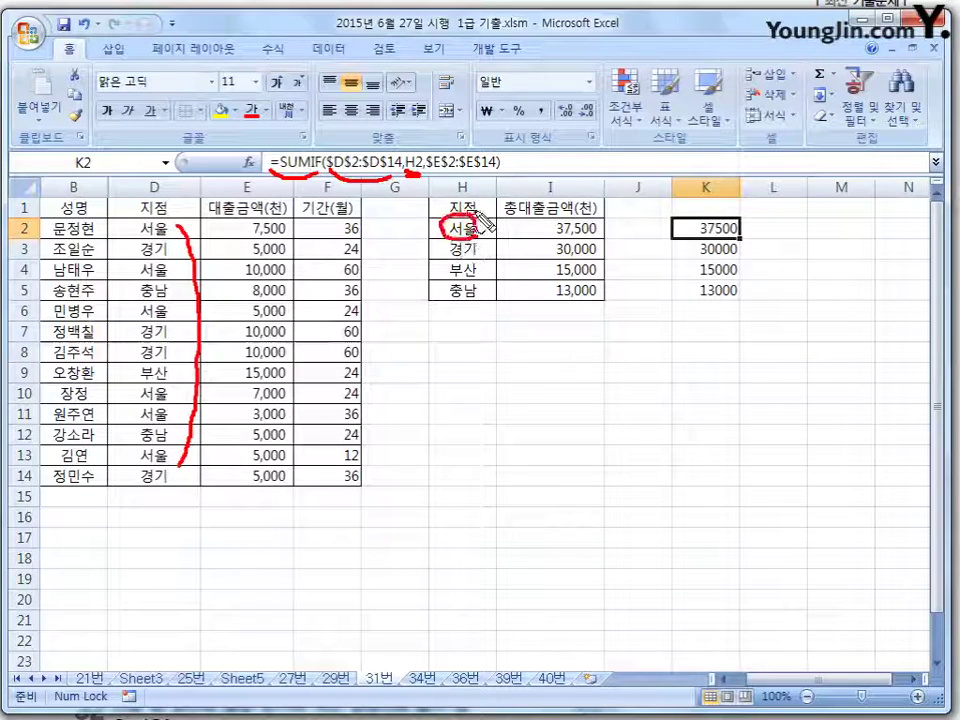
left_click_drag(430, 175, 475, 186)
mouse_move(278, 216)
left_mouse_down()
mouse_move(312, 292)
mouse_move(282, 462)
left_mouse_up()
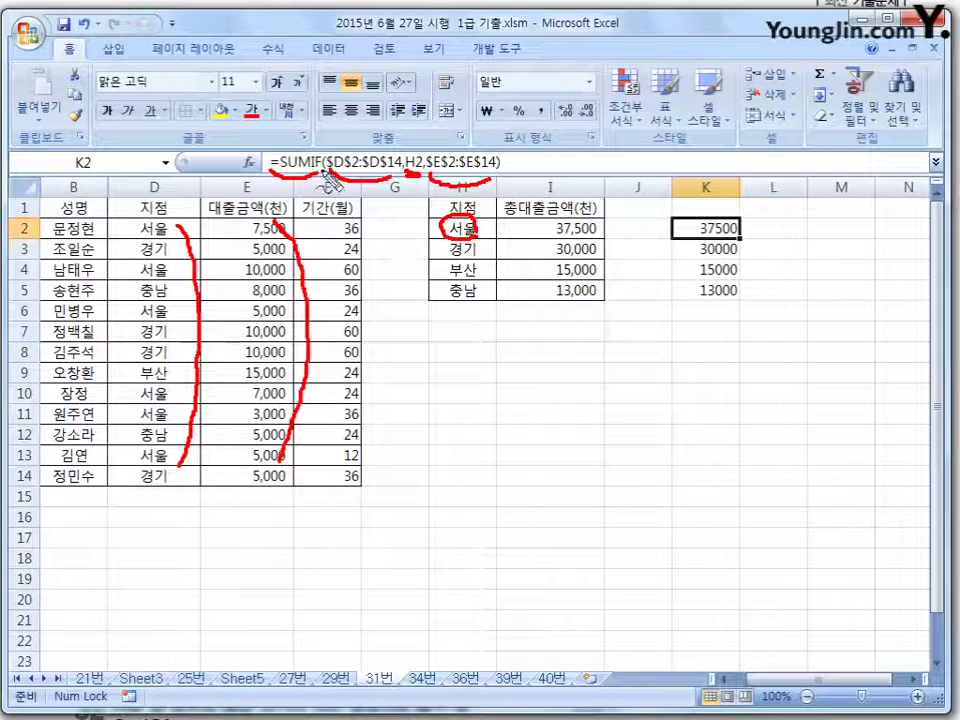
mouse_move(305, 145)
left_mouse_down()
mouse_move(275, 170)
mouse_move(341, 124)
mouse_move(332, 124)
left_mouse_up()
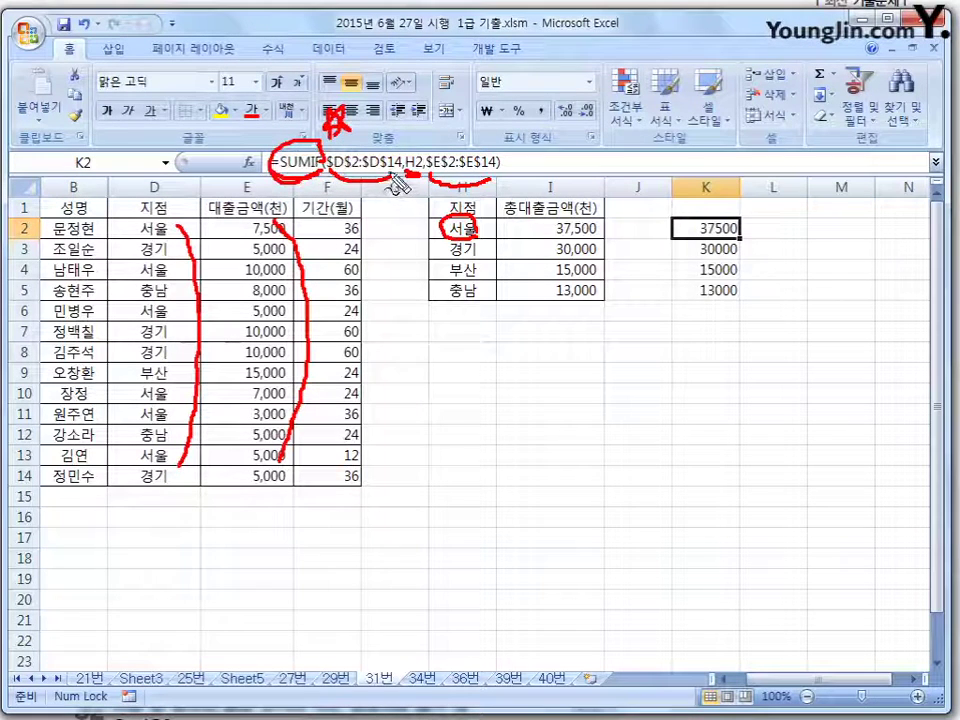
Step: Annotate the SUMIF criteria range $D$2:$D$14 in K2 with 지점 and circle the 대출금액(천) header, then leave the annotated sheet
left_click_drag(364, 190, 363, 213)
left_click_drag(371, 202, 383, 214)
left_click_drag(389, 190, 405, 208)
left_click_drag(396, 210, 422, 261)
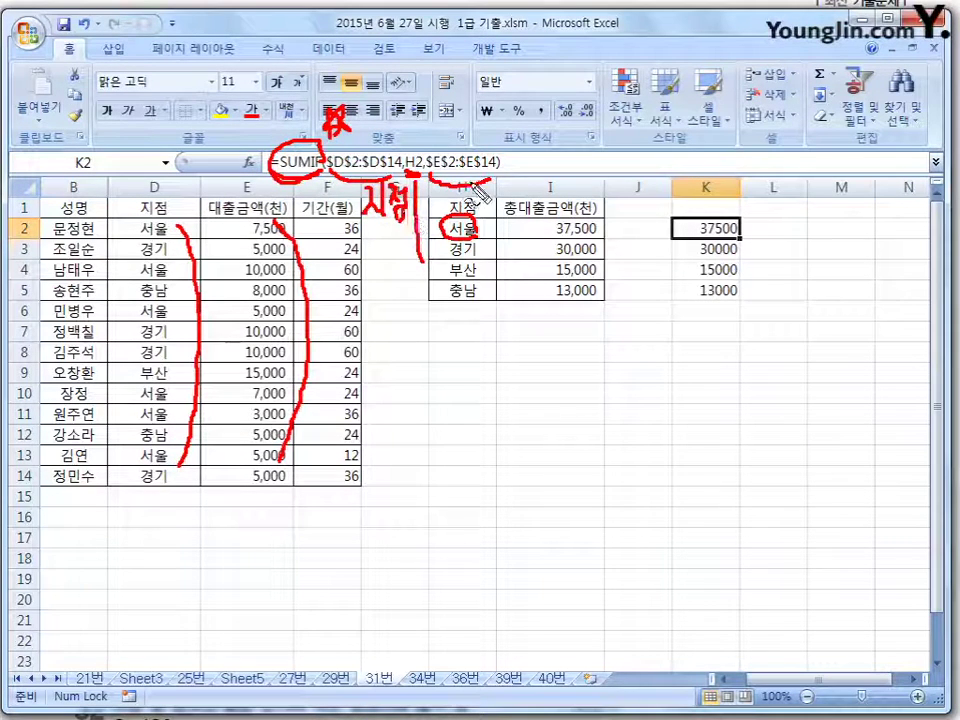
left_click_drag(250, 218, 248, 203)
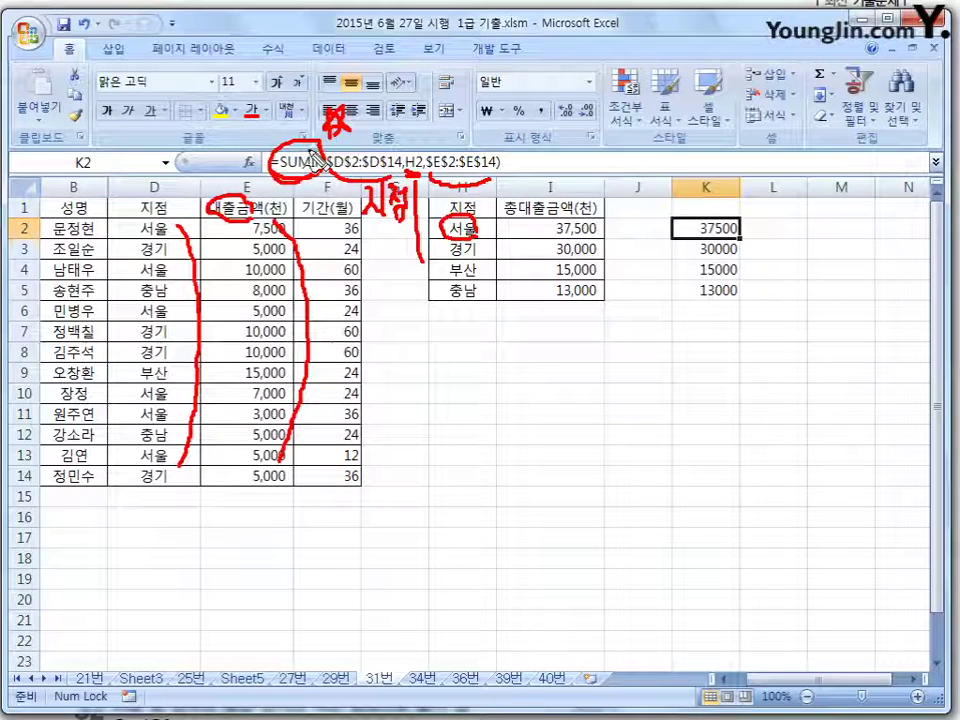
key("Escape")
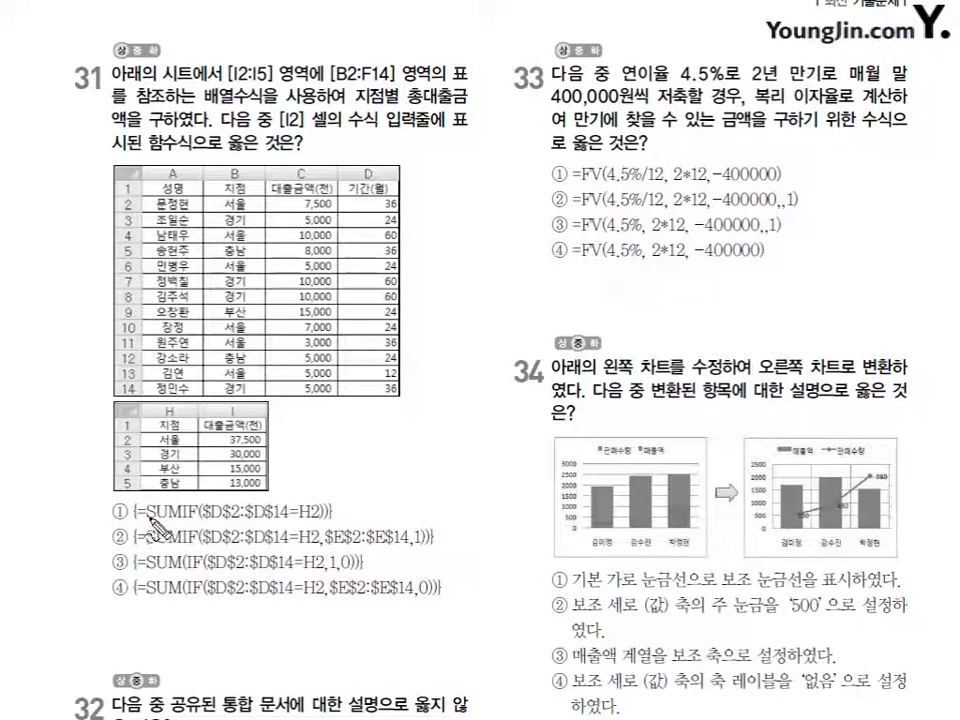
Step: Examine answer option ① of question 31 on the exam page, marking its SUMIF function, array braces and the equals sign before H2
mouse_move(192, 517)
left_mouse_down()
mouse_move(148, 521)
mouse_move(137, 503)
left_mouse_up()
mouse_move(333, 512)
left_mouse_down()
mouse_move(341, 499)
mouse_move(300, 502)
mouse_move(307, 490)
left_mouse_up()
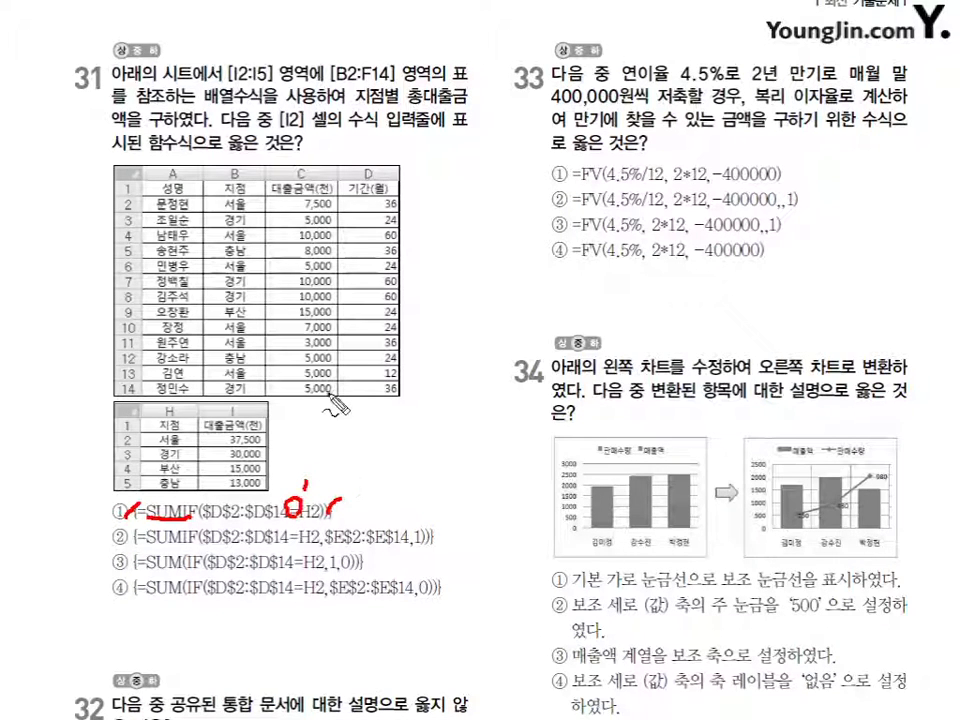
left_click(305, 219)
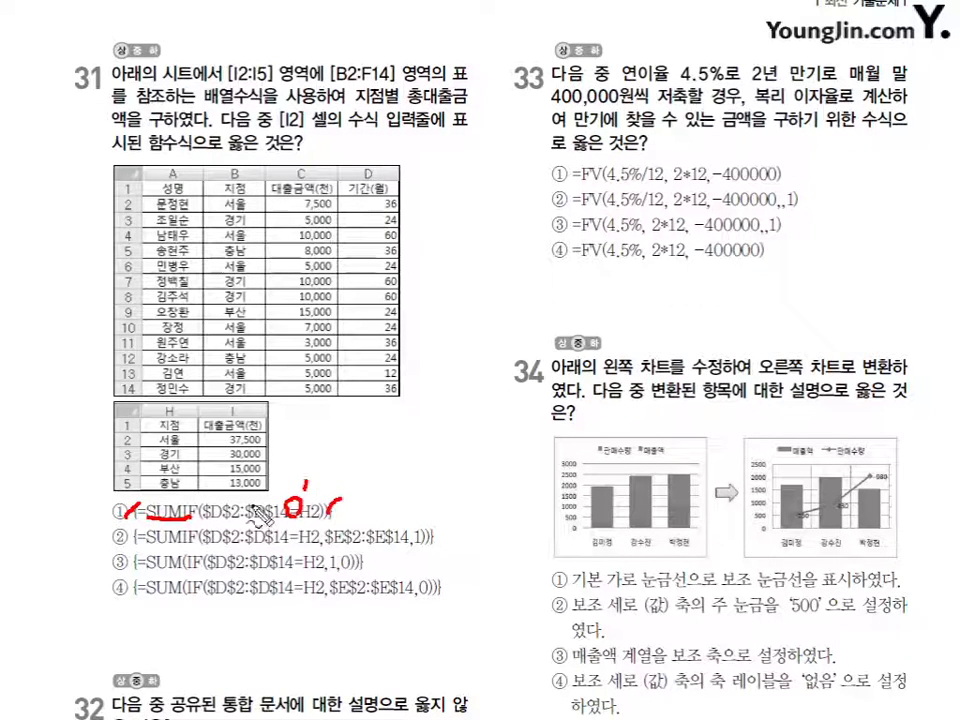
Step: Examine answer option ② of question 31, marking its SUMIF function, outer array braces and the equals sign before H2
left_click_drag(146, 547, 195, 546)
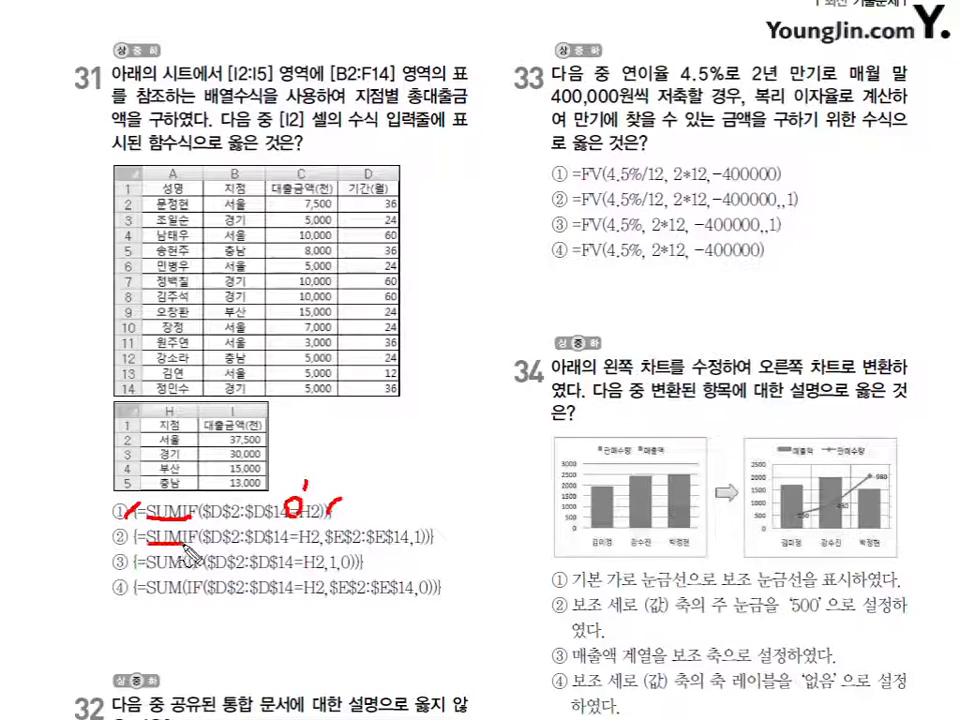
left_click_drag(128, 531, 121, 545)
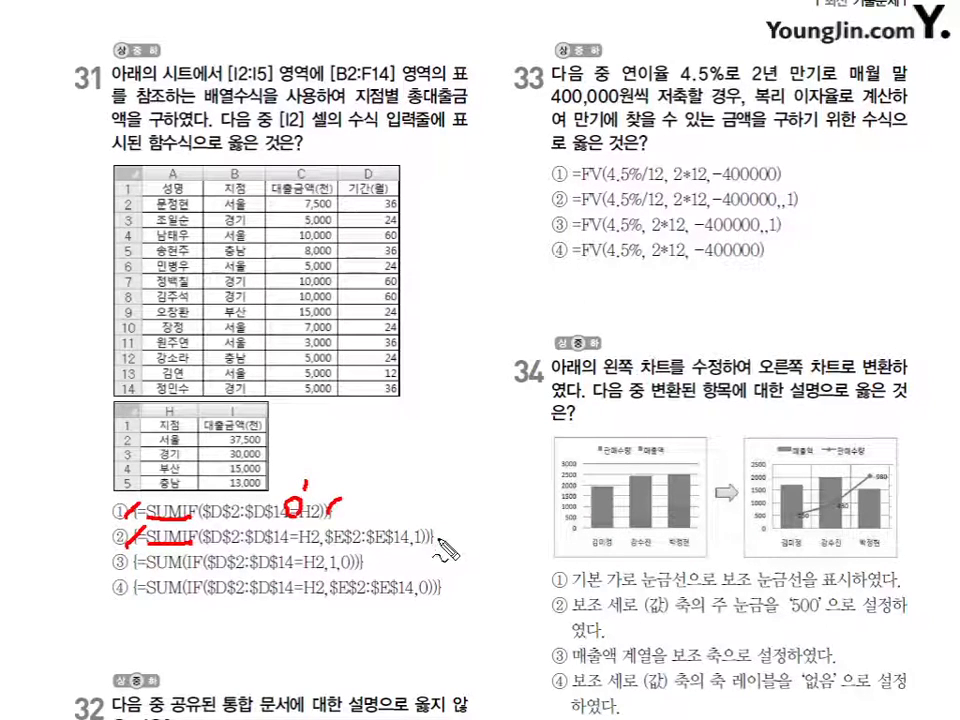
left_click_drag(426, 537, 447, 521)
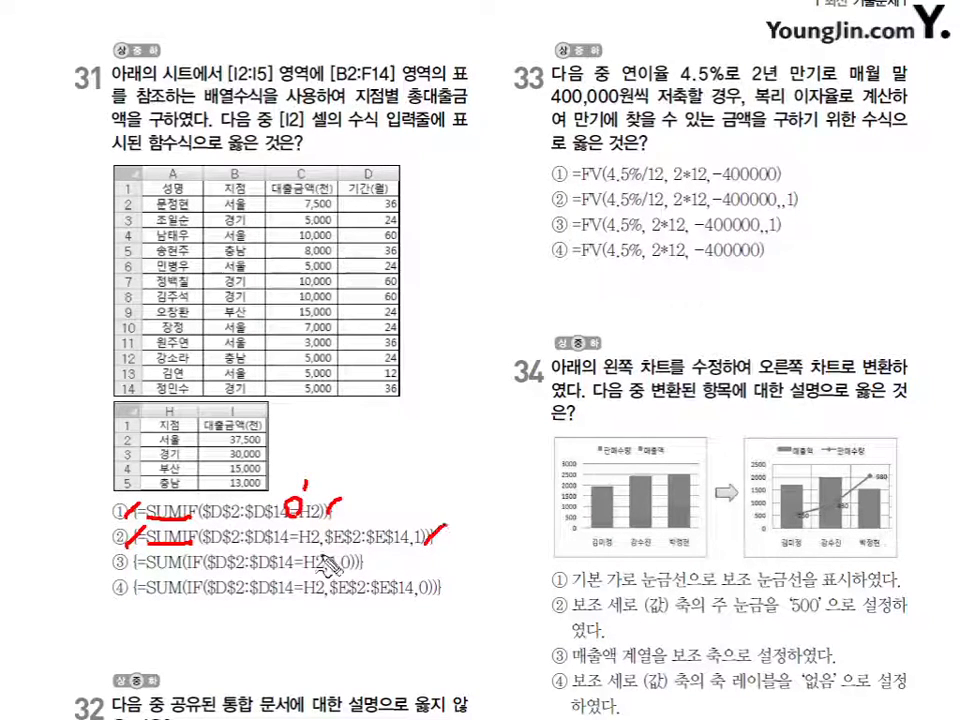
mouse_move(298, 543)
left_mouse_down()
mouse_move(293, 529)
mouse_move(301, 534)
left_mouse_up()
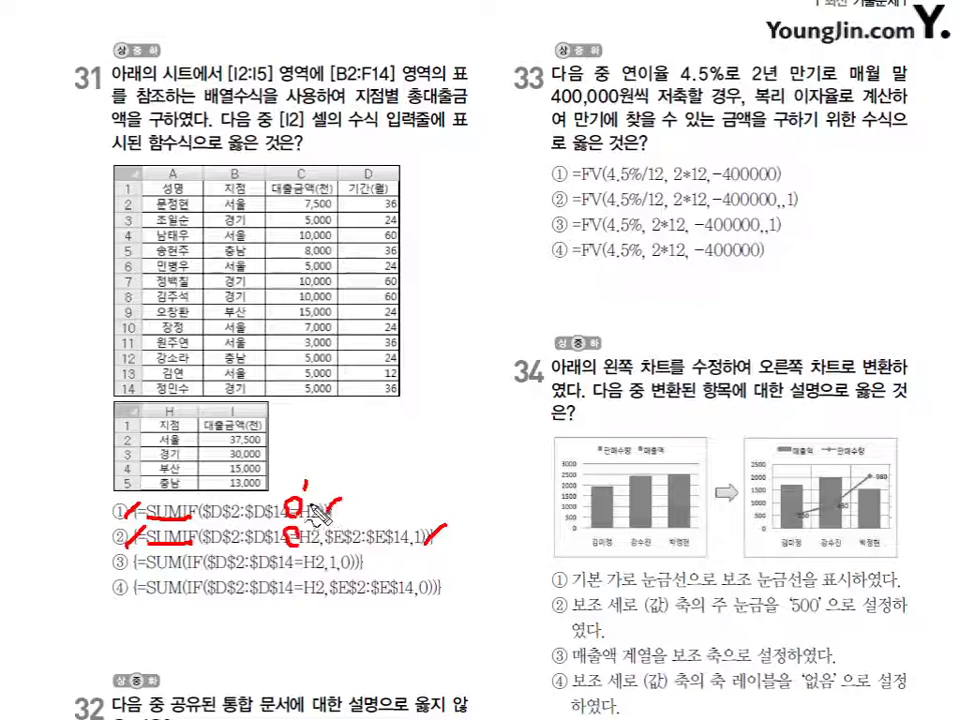